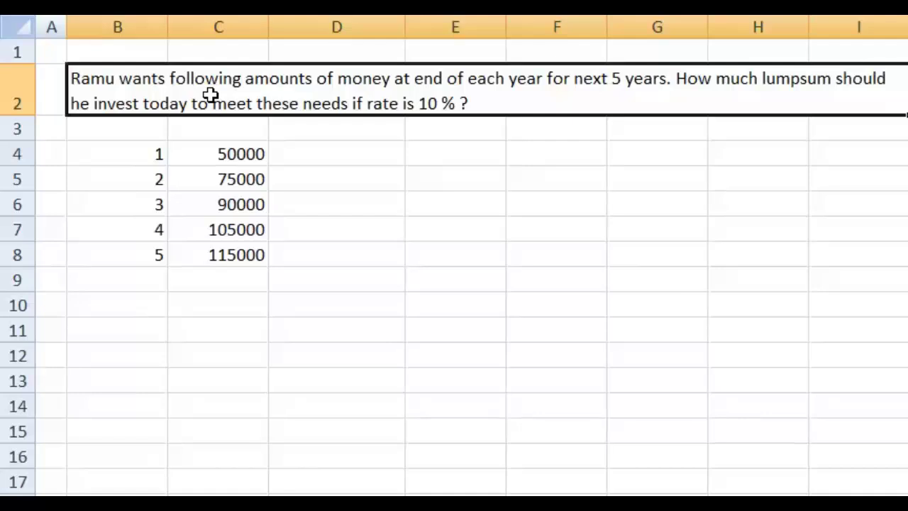
# Review the amounts required at the end of each year in C4:C8 and the adjacent cells in column D
pyautogui.click(200, 152)
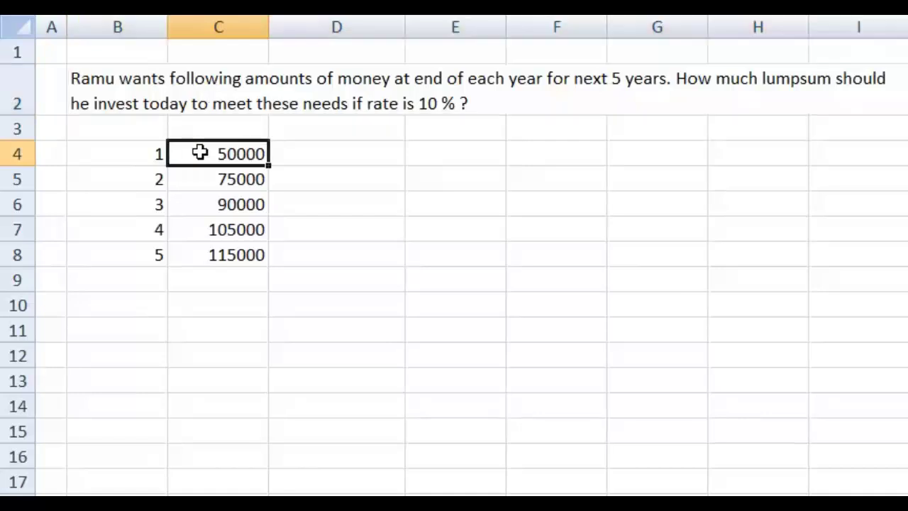
pyautogui.hotkey('shift', 'Down')
pyautogui.hotkey('shift', 'Down')
pyautogui.hotkey('shift', 'Down')
pyautogui.hotkey('shift', 'Down')
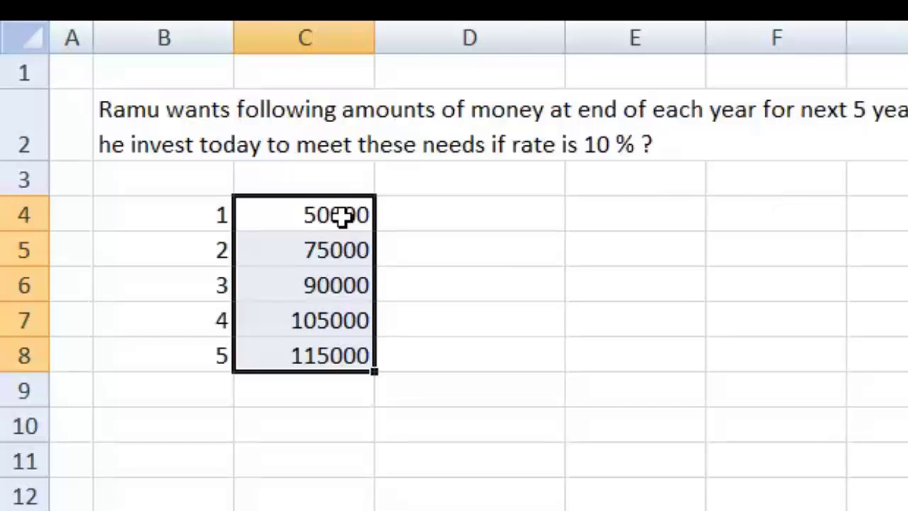
pyautogui.click(347, 255)
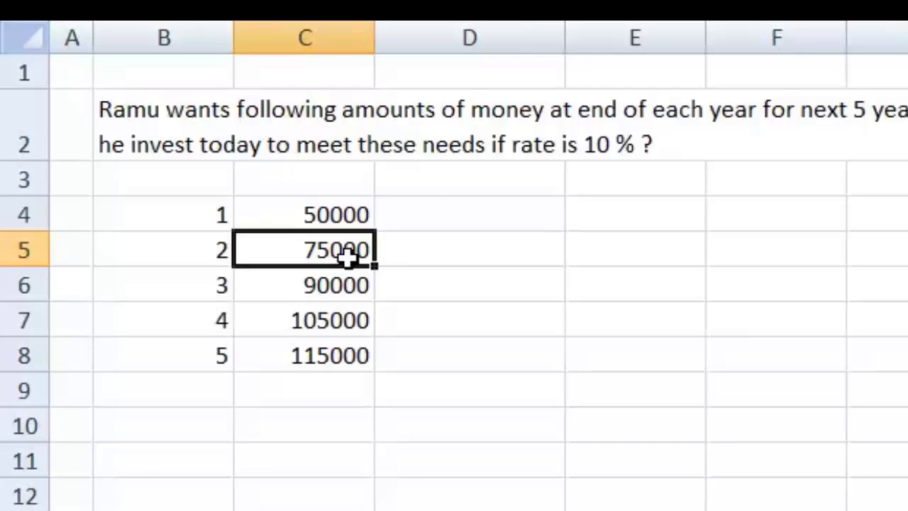
pyautogui.press('Down')
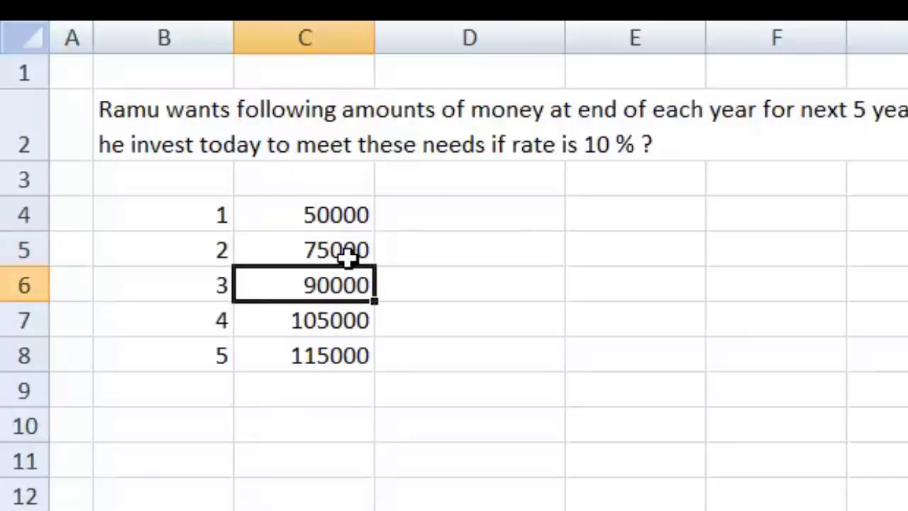
pyautogui.press('Down')
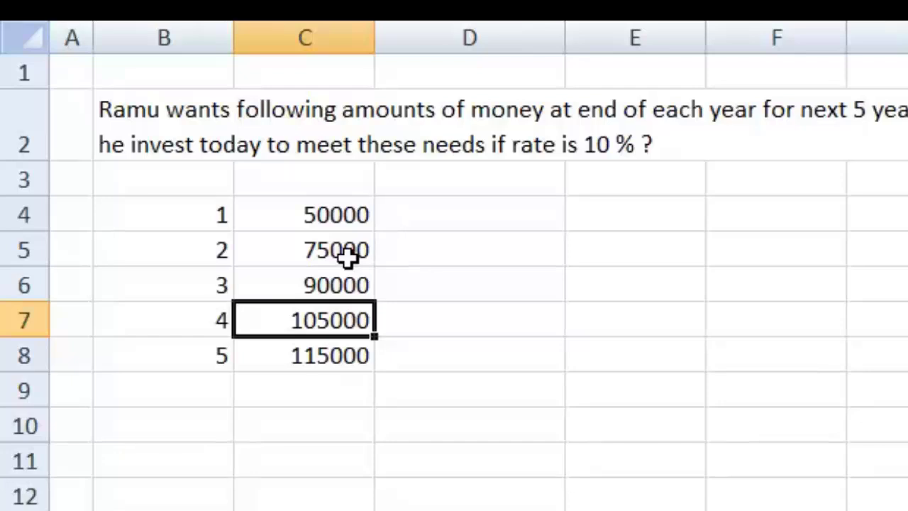
pyautogui.press('Down')
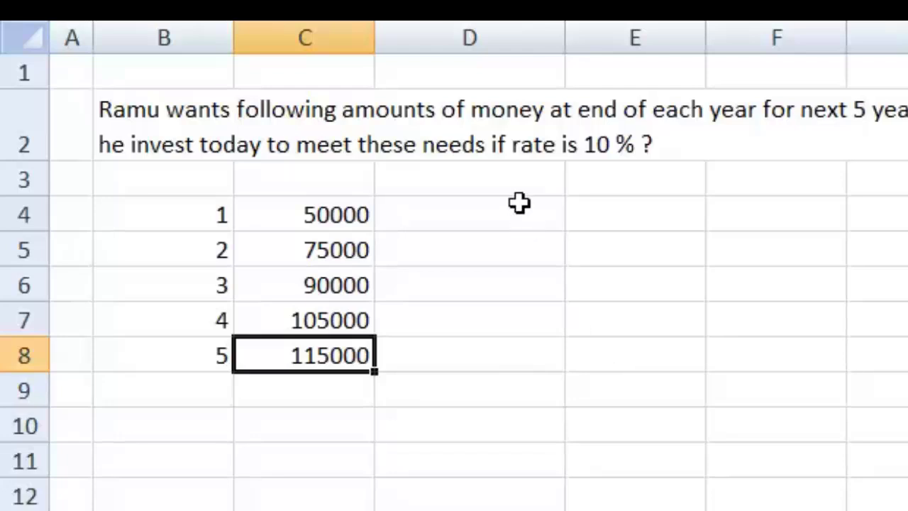
pyautogui.click(519, 203)
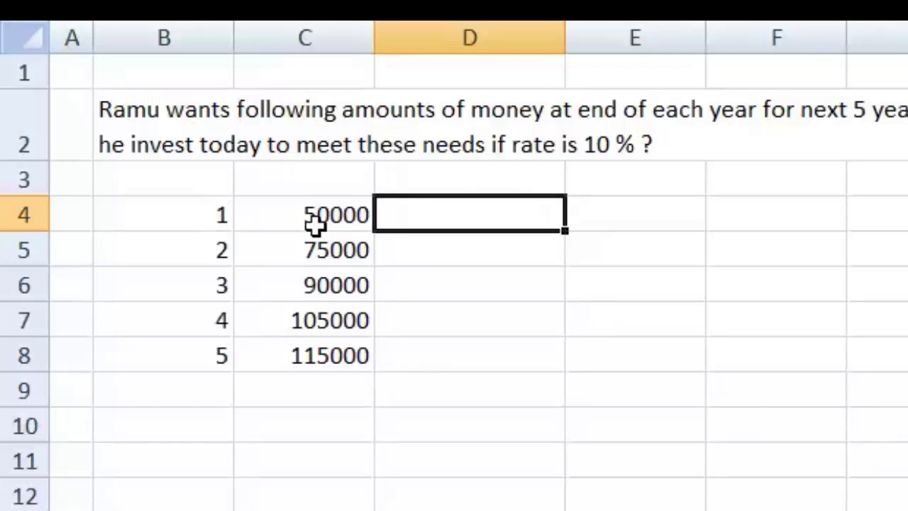
pyautogui.click(439, 255)
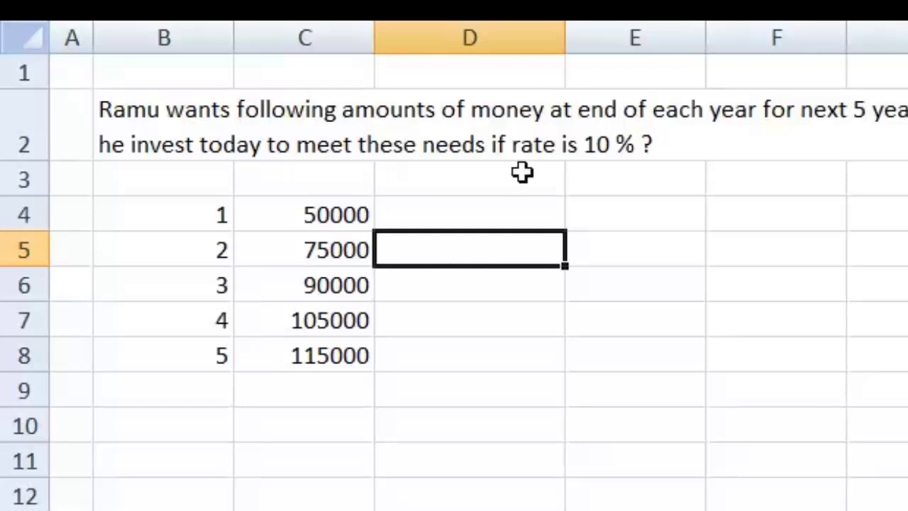
# Enter the present value formula =PV(10%,B4,,C4) in cell D4 for the first year's amount
pyautogui.click(524, 206)
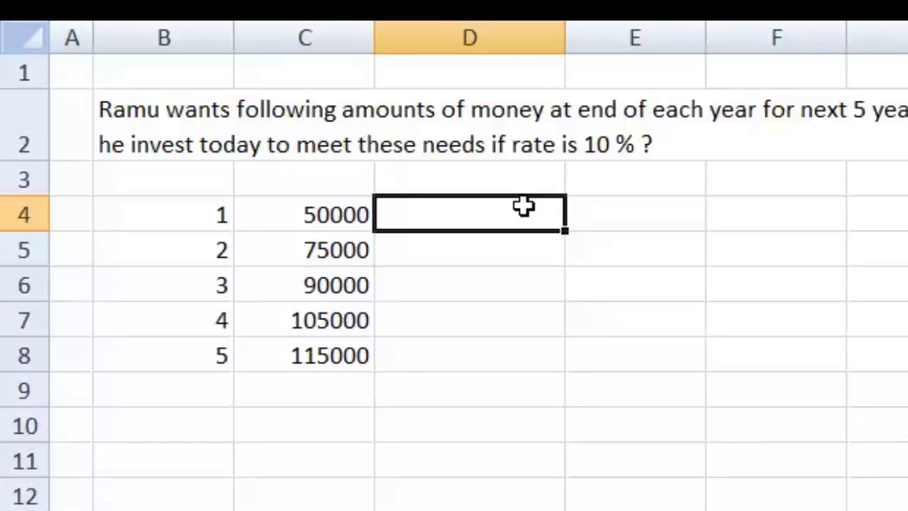
pyautogui.write('=')
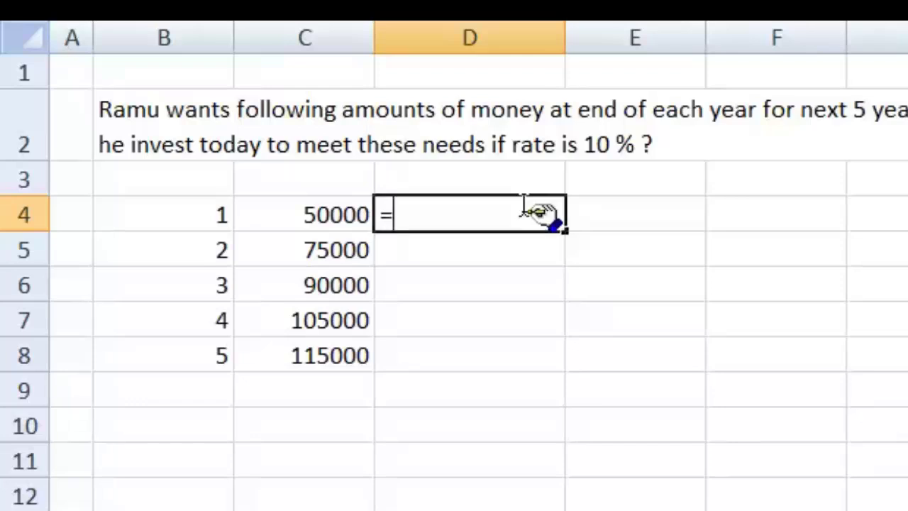
pyautogui.write('pv(')
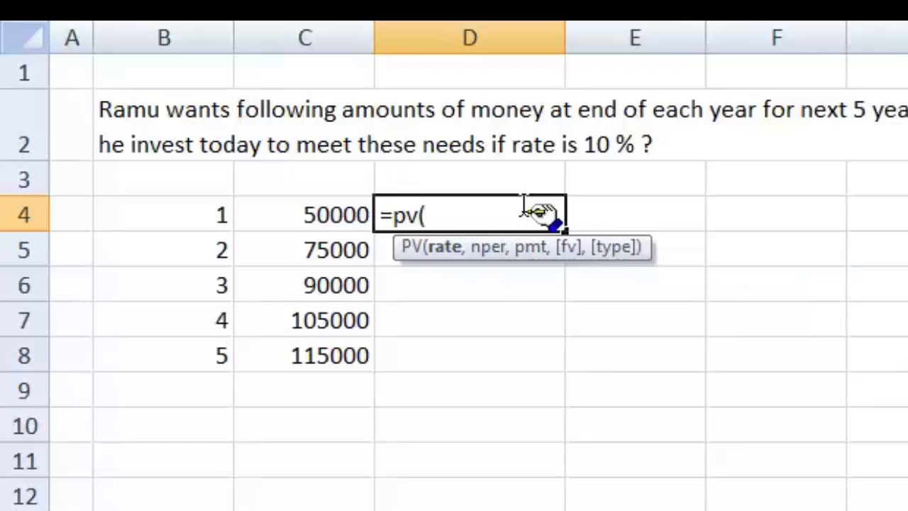
pyautogui.write('10%')
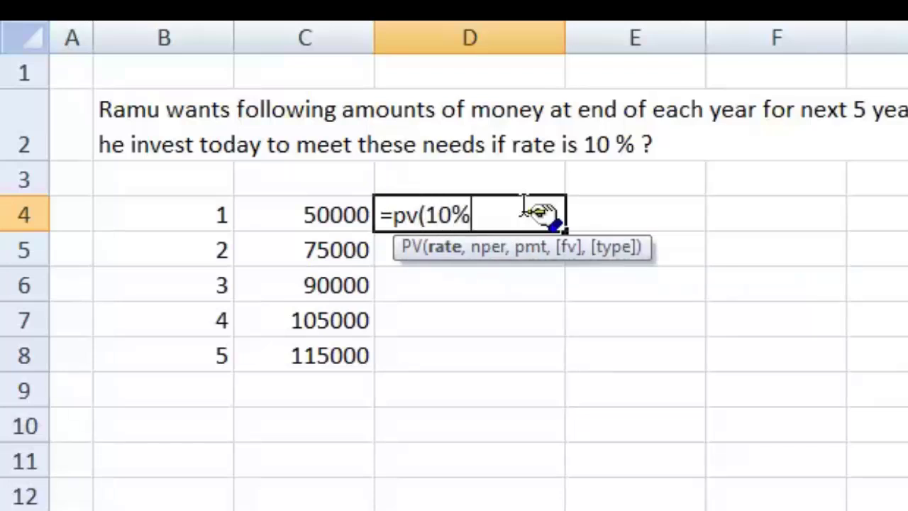
pyautogui.write(',')
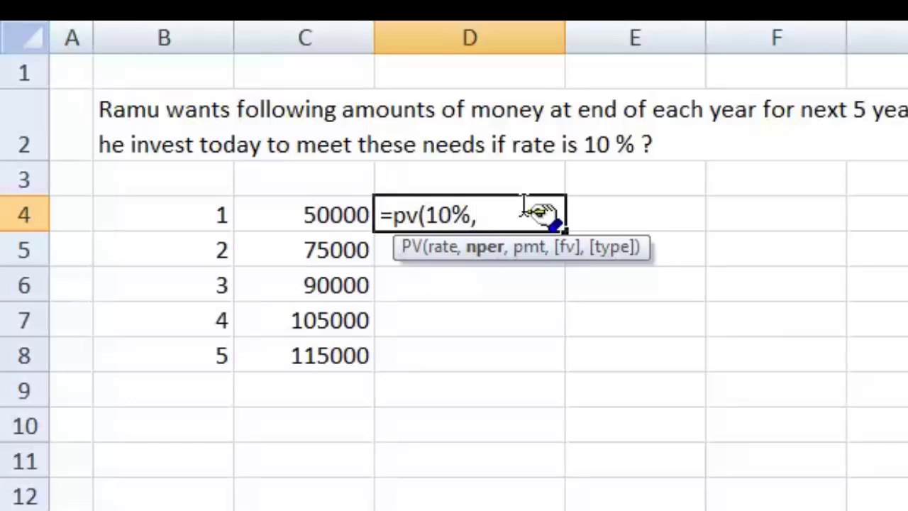
pyautogui.click(205, 214)
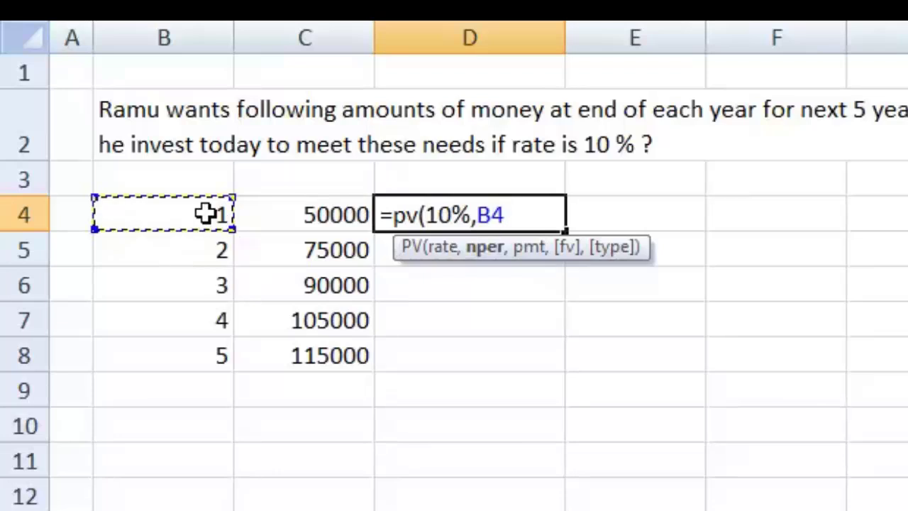
pyautogui.write(',,')
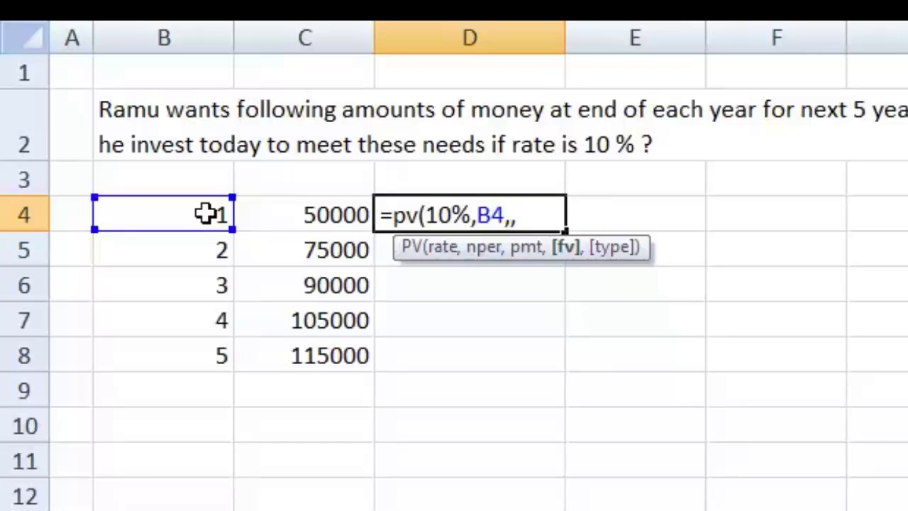
pyautogui.click(339, 219)
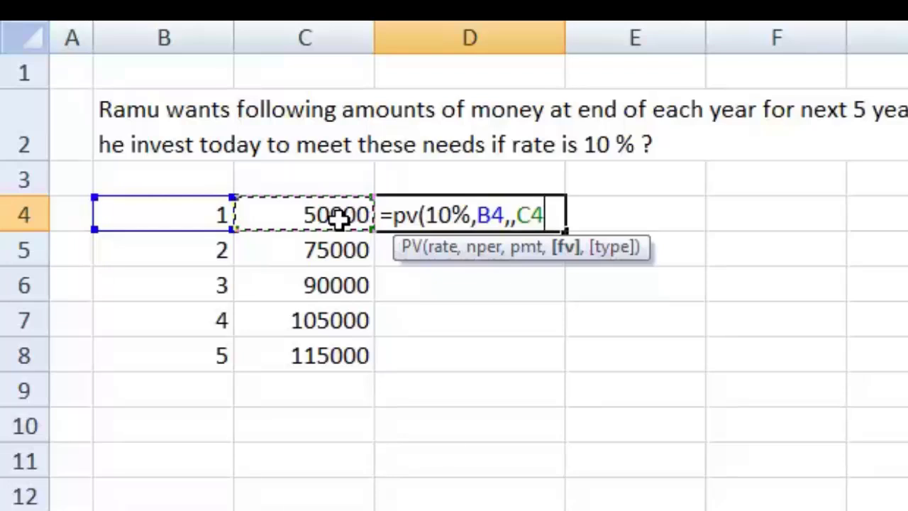
pyautogui.write(')')
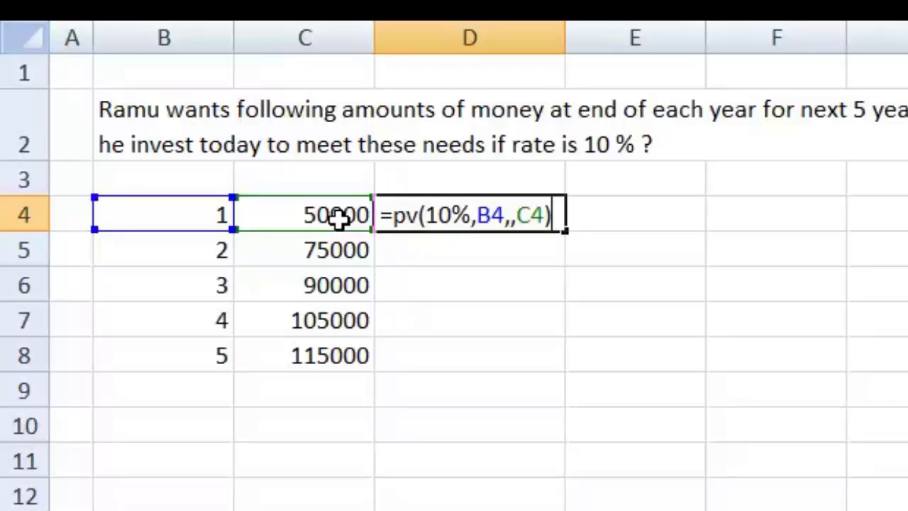
pyautogui.press('Return')
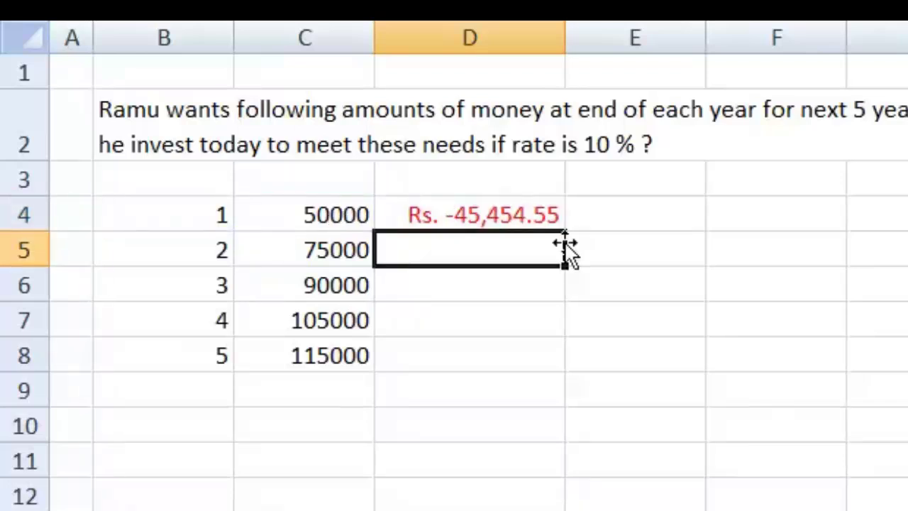
# Fill the present value formula from D4 down to D8 and check the copied formula in D5
pyautogui.click(525, 210)
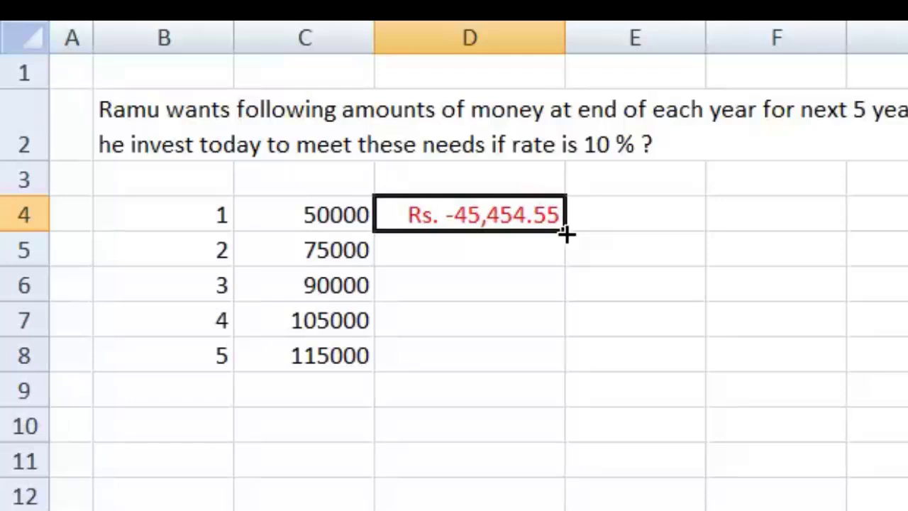
pyautogui.moveTo(566, 234); pyautogui.dragTo(559, 372)
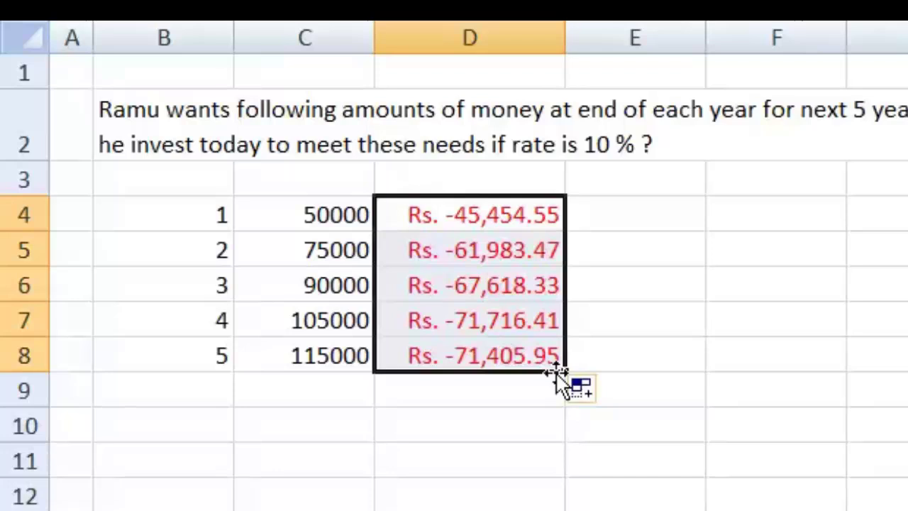
pyautogui.doubleClick(483, 244)
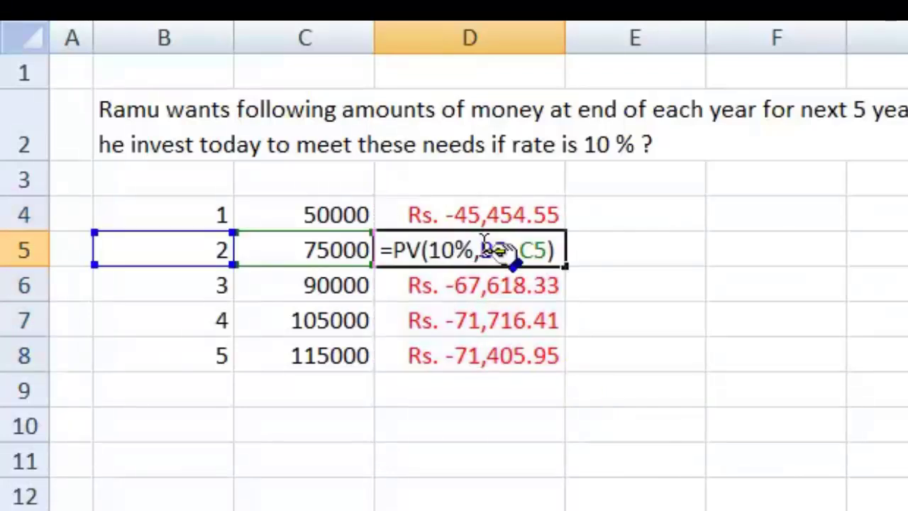
pyautogui.click(564, 252)
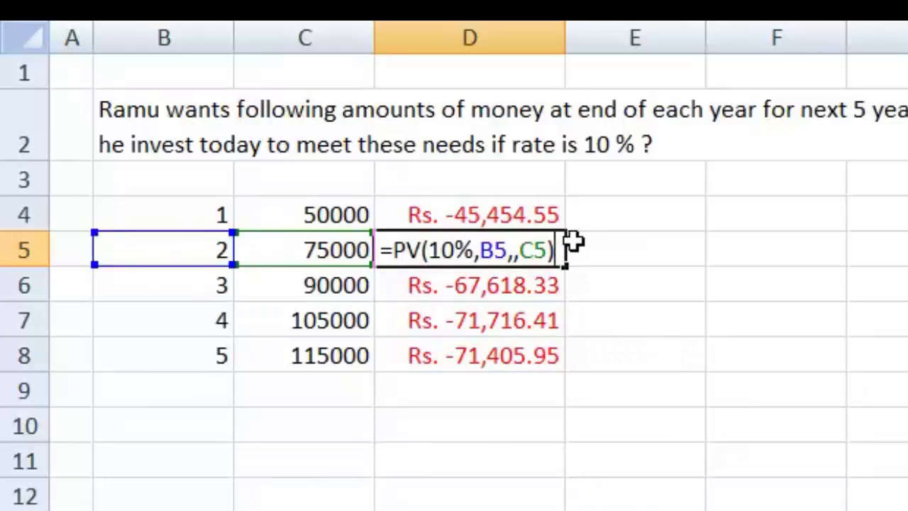
pyautogui.press('Return')
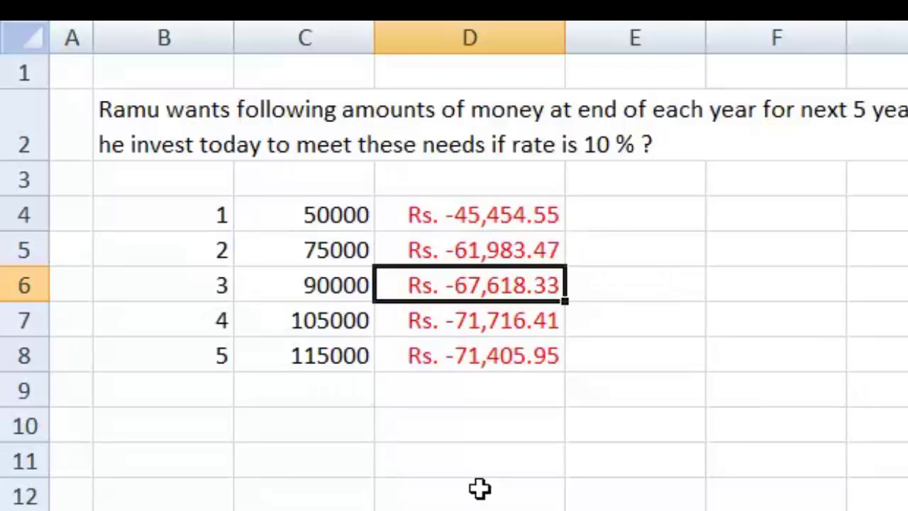
# Total the five present values in cell D10 with =SUM(D4:D8)
pyautogui.click(478, 426)
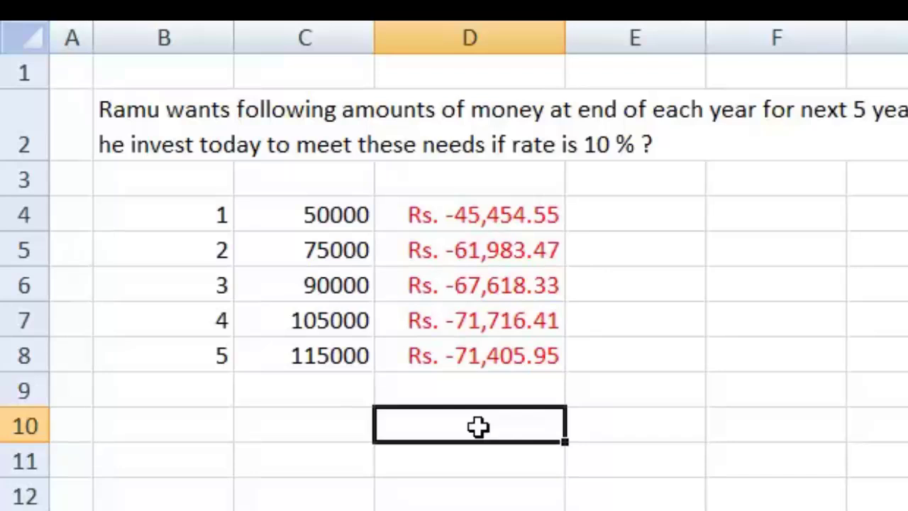
pyautogui.write('=sum')
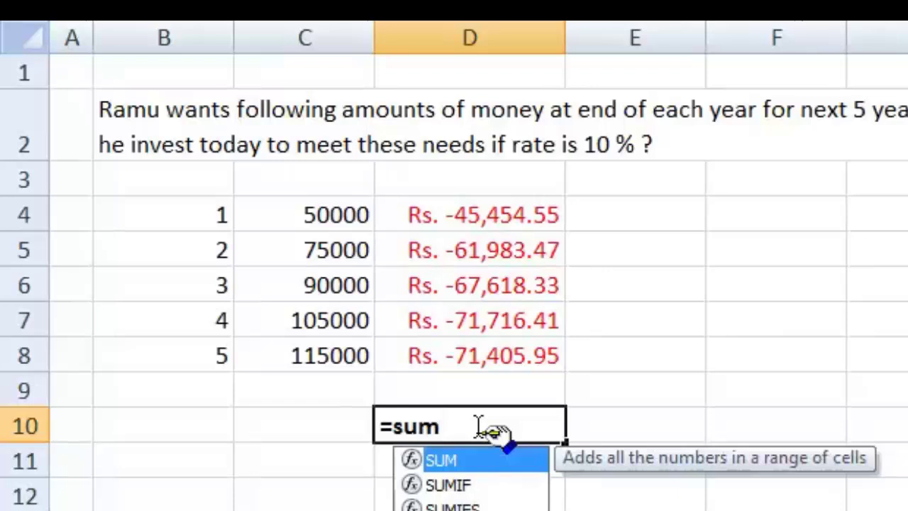
pyautogui.write('(')
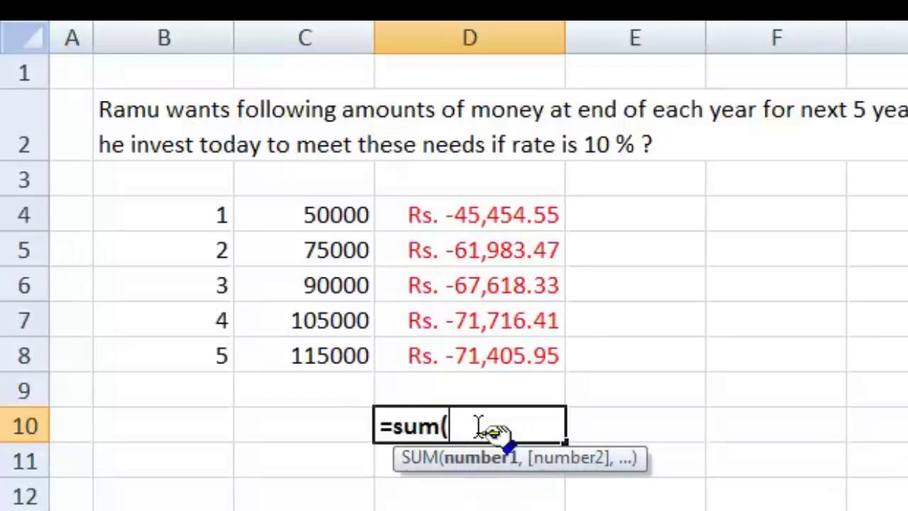
pyautogui.moveTo(484, 221); pyautogui.dragTo(500, 360)
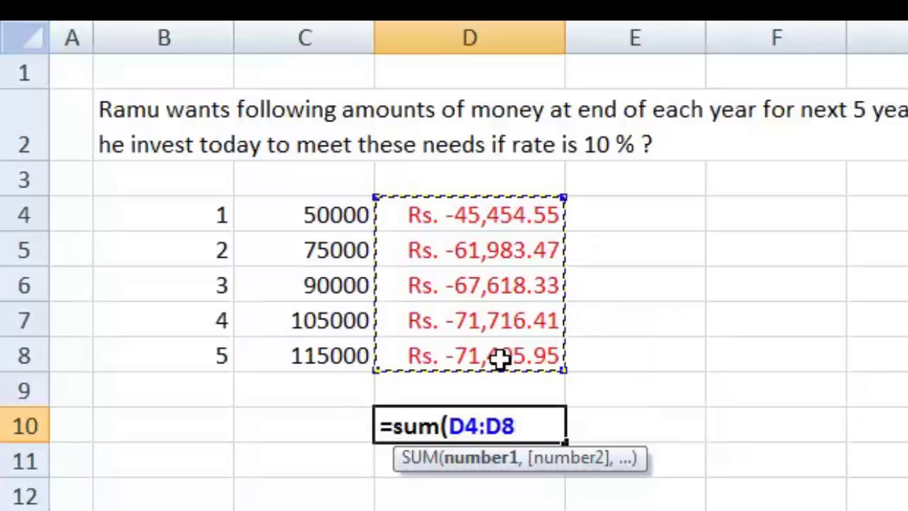
pyautogui.write(')')
pyautogui.press('Return')
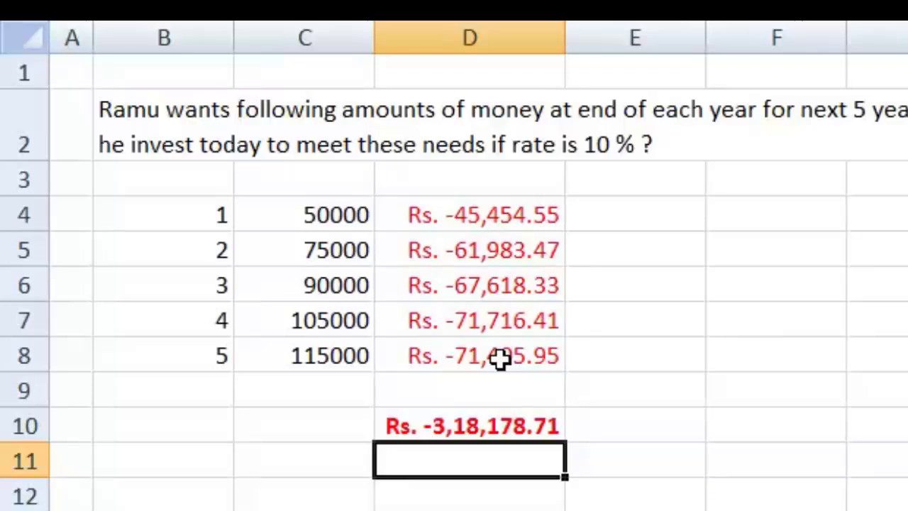
# Reverse the sign of the total in D10 by changing its formula to =-SUM(D4:D8)
pyautogui.doubleClick(476, 426)
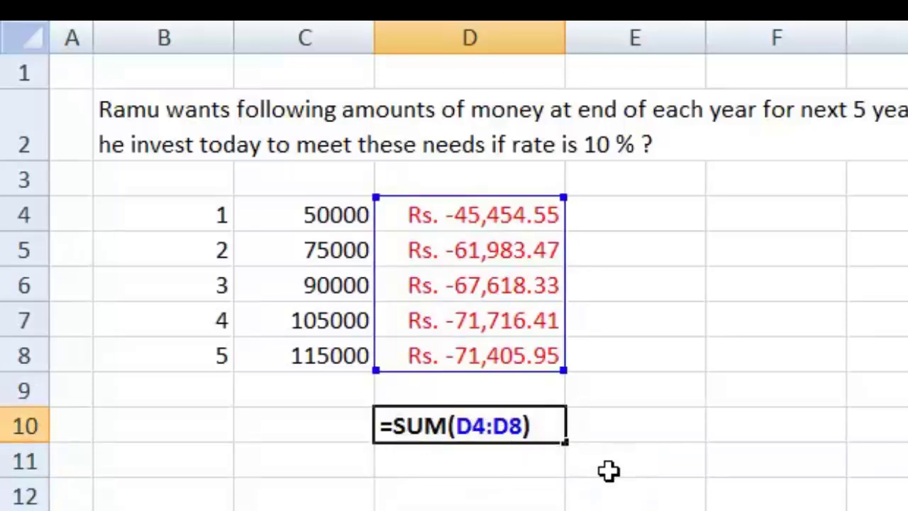
pyautogui.press('Home')
pyautogui.press('Right')
pyautogui.write('-')
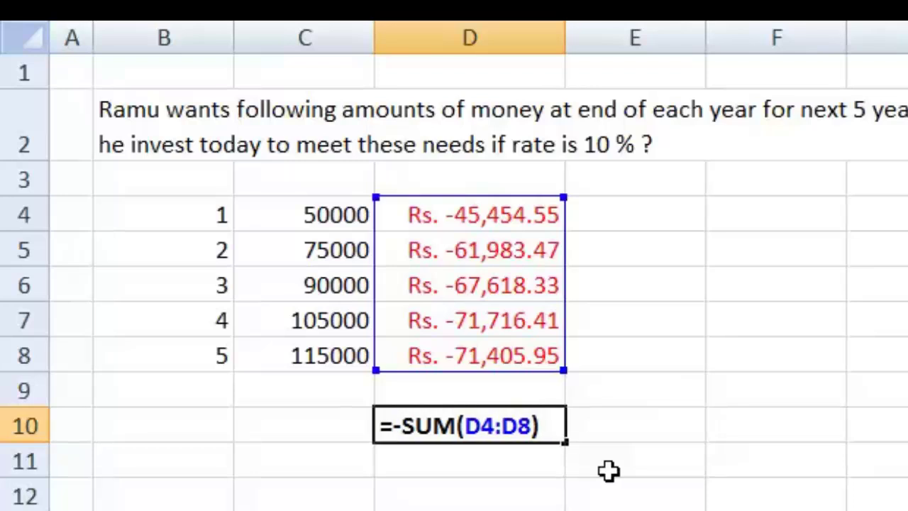
pyautogui.press('Return')
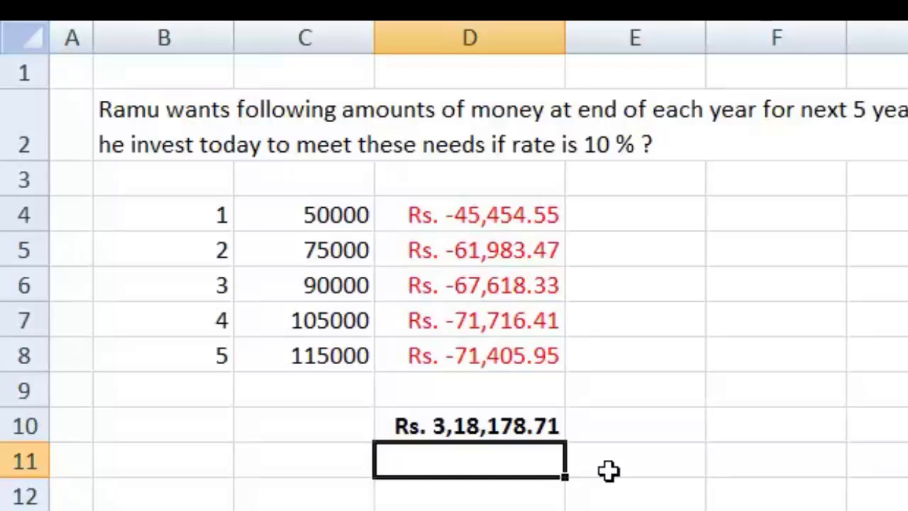
# Enter the net present value formula =NPV(10%,C4:C8) in cell D12 and review its arguments
pyautogui.press('Return')
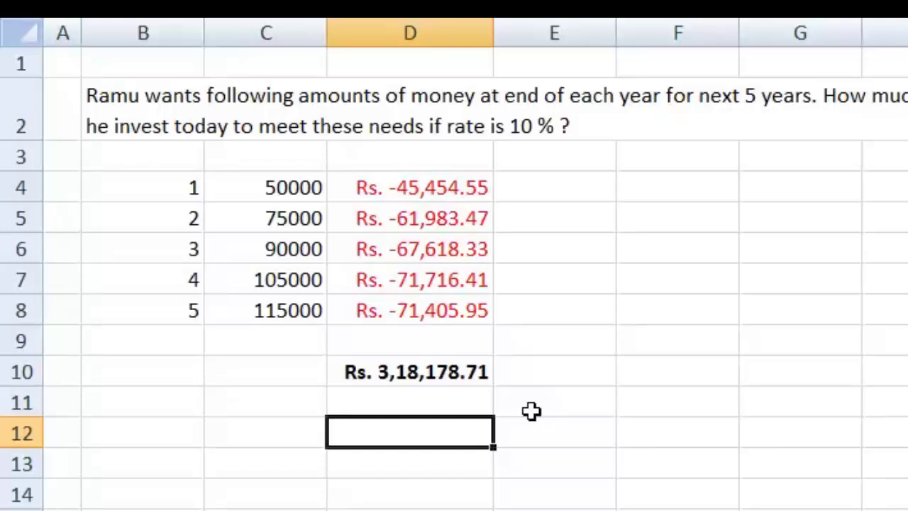
pyautogui.write('=')
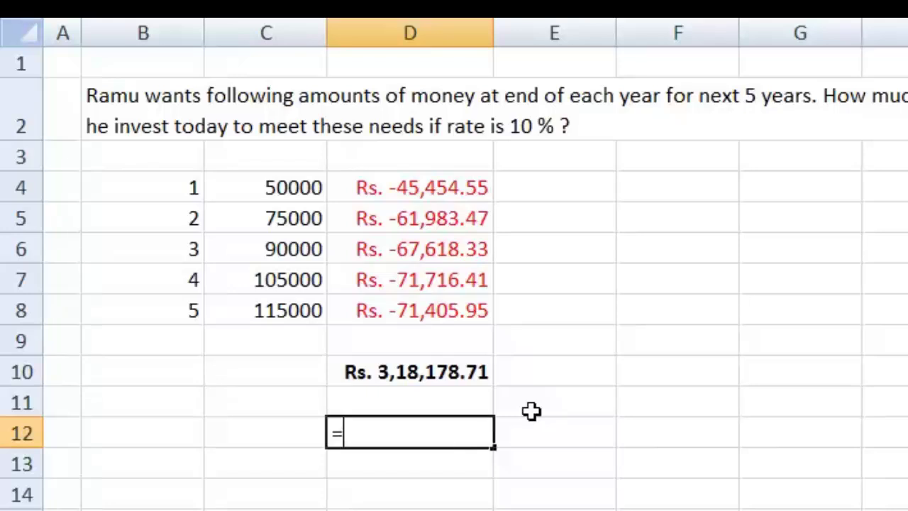
pyautogui.write('npv')
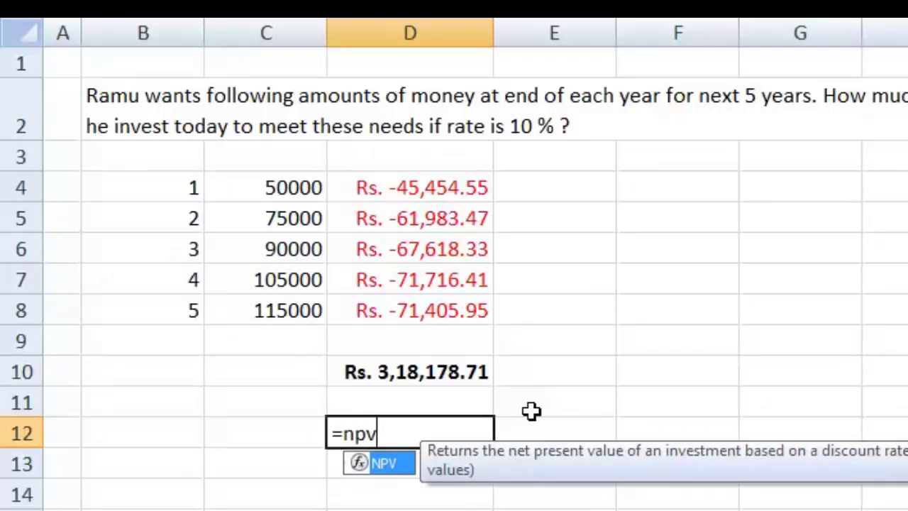
pyautogui.write('(')
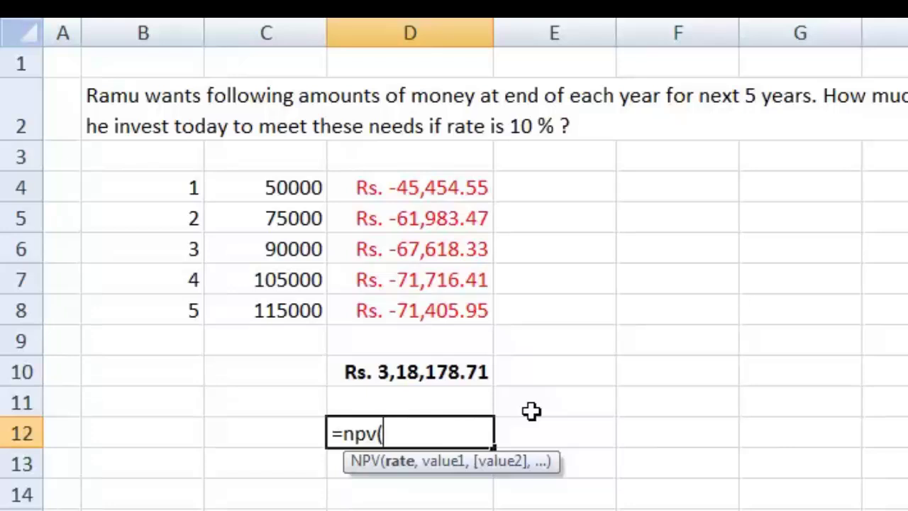
pyautogui.write('10%')
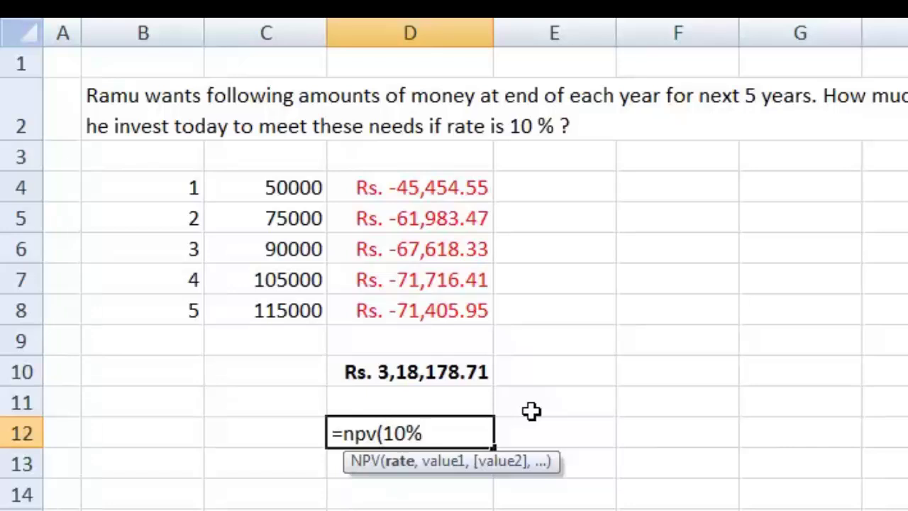
pyautogui.write(',')
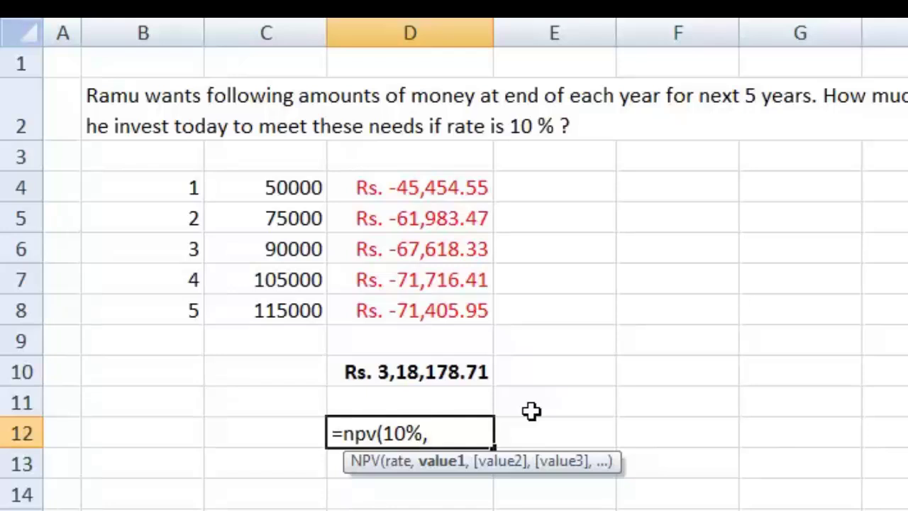
pyautogui.click(303, 187)
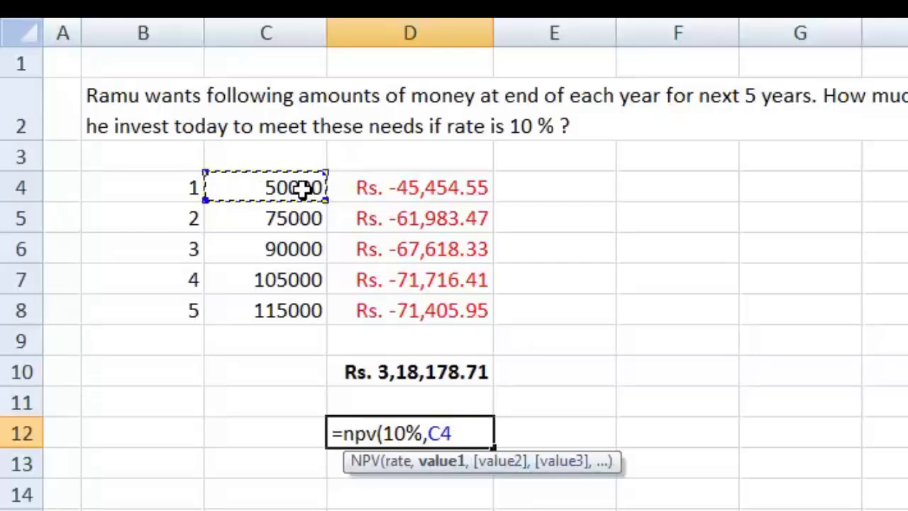
pyautogui.hotkey('shift', 'Down')
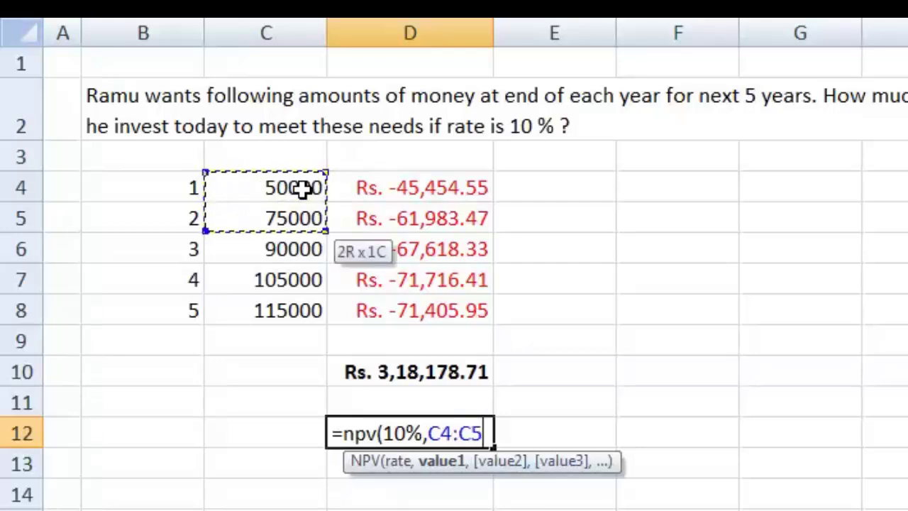
pyautogui.hotkey('shift', 'Down')
pyautogui.hotkey('shift', 'Down')
pyautogui.hotkey('shift', 'Down')
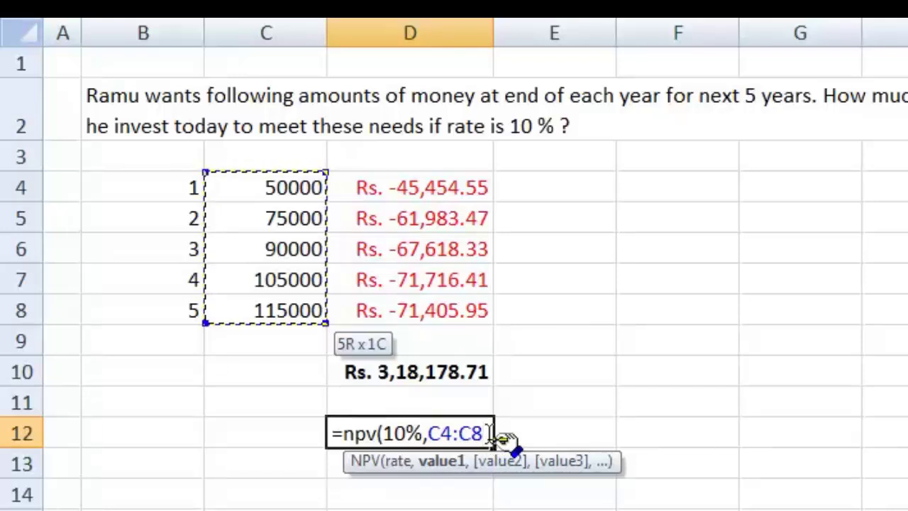
pyautogui.write(')')
pyautogui.press('Return')
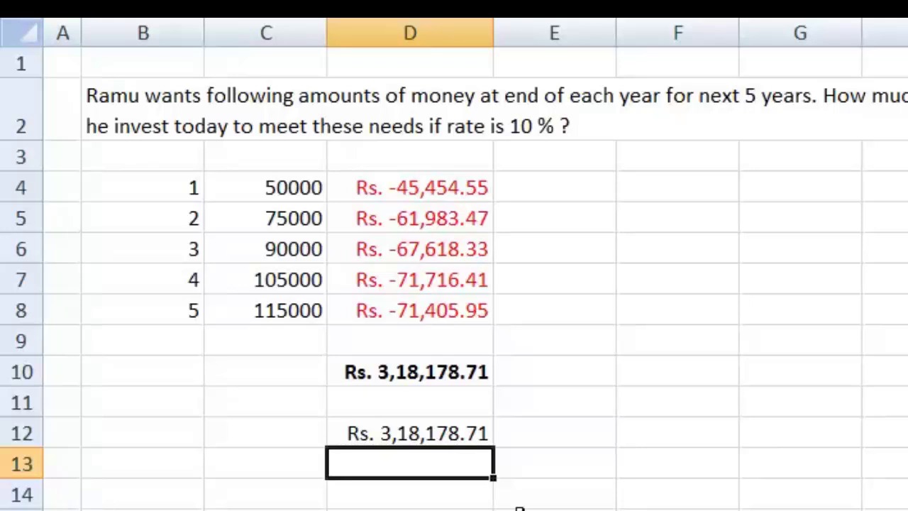
pyautogui.doubleClick(435, 428)
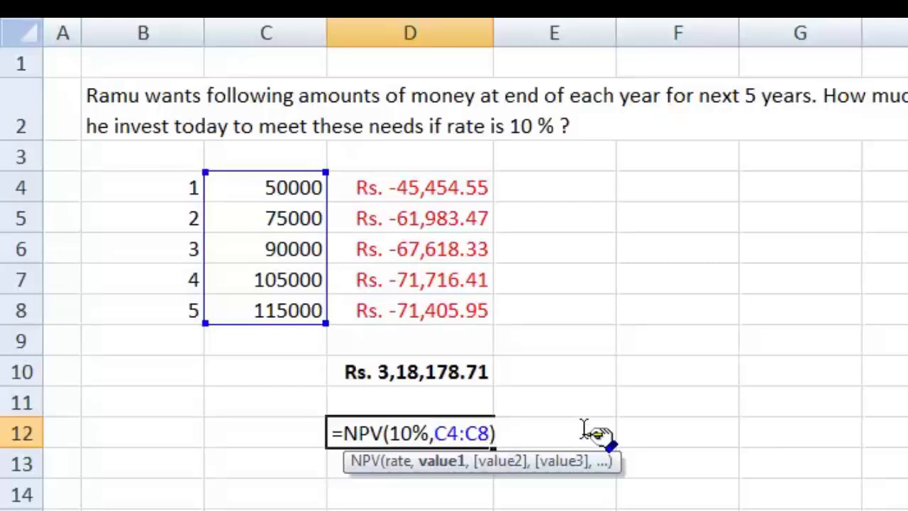
pyautogui.press('Return')
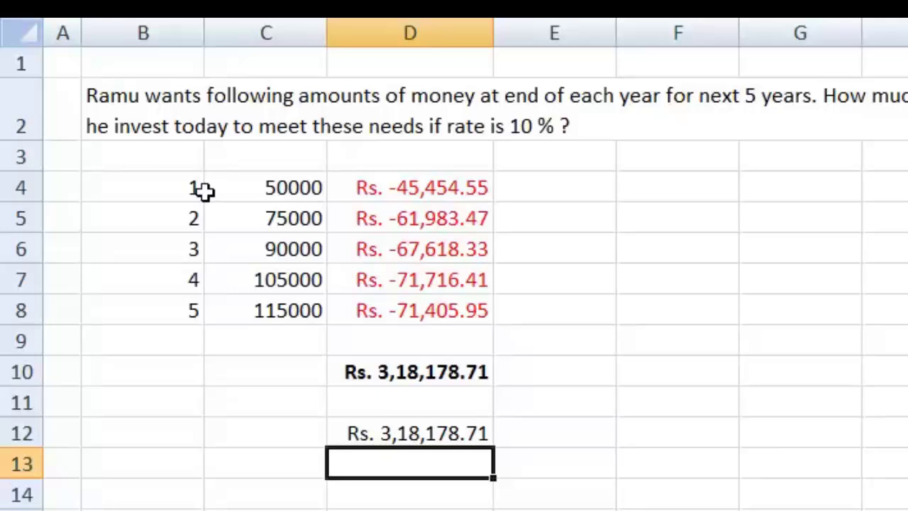
# Renumber the years in cells B4 to B8 as 0, 1, 2, 3 and 4 for start-of-year payments
pyautogui.click(166, 188)
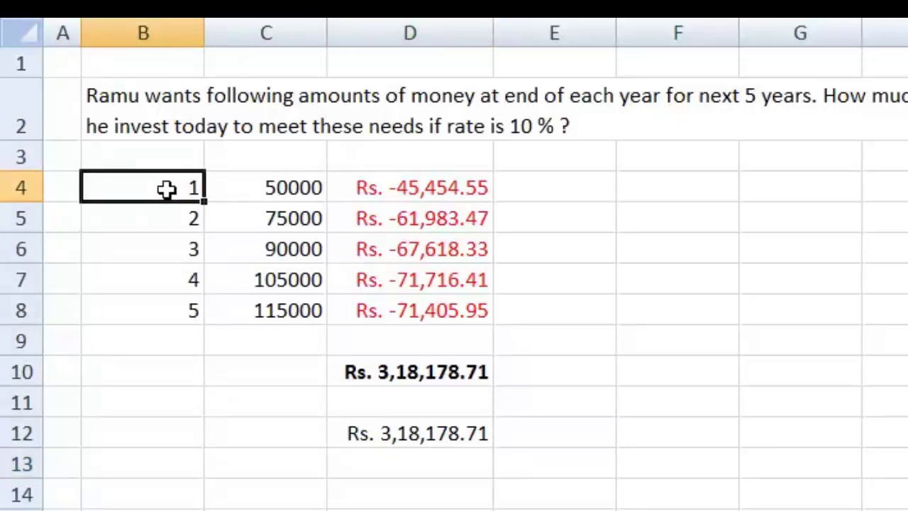
pyautogui.write('0')
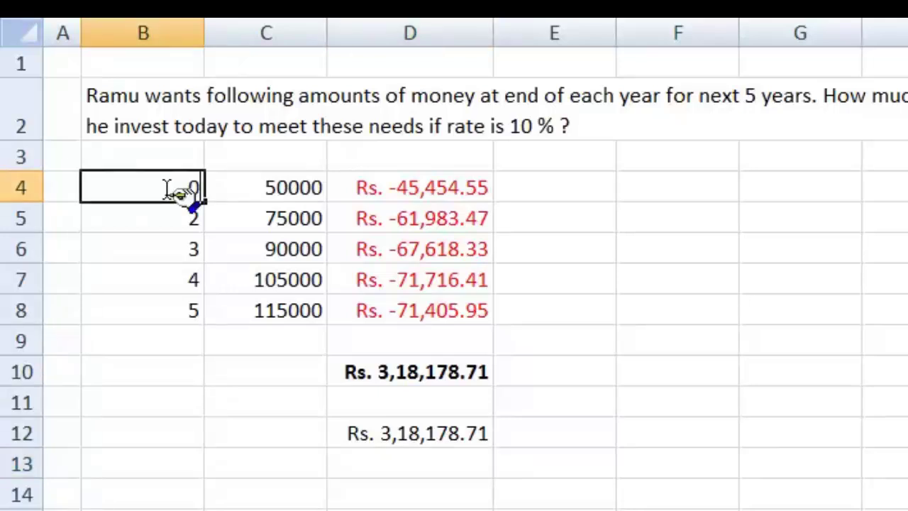
pyautogui.press('Return')
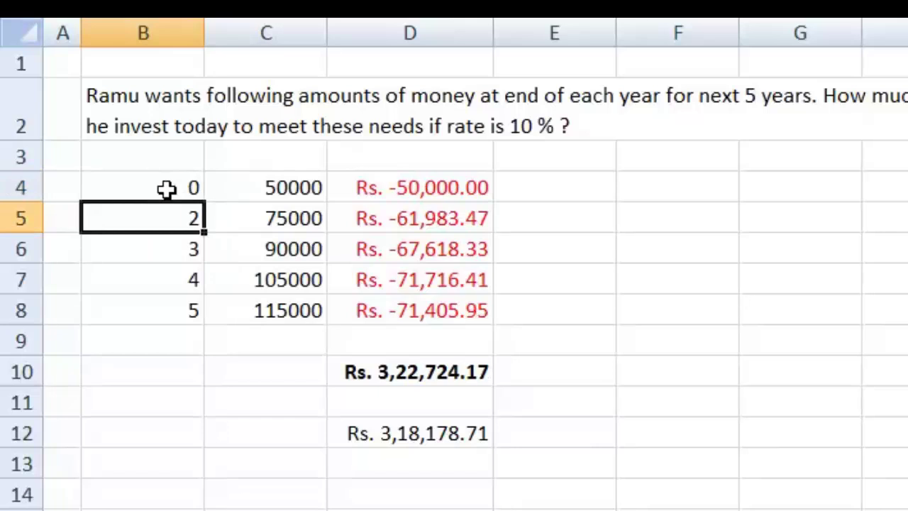
pyautogui.write('1')
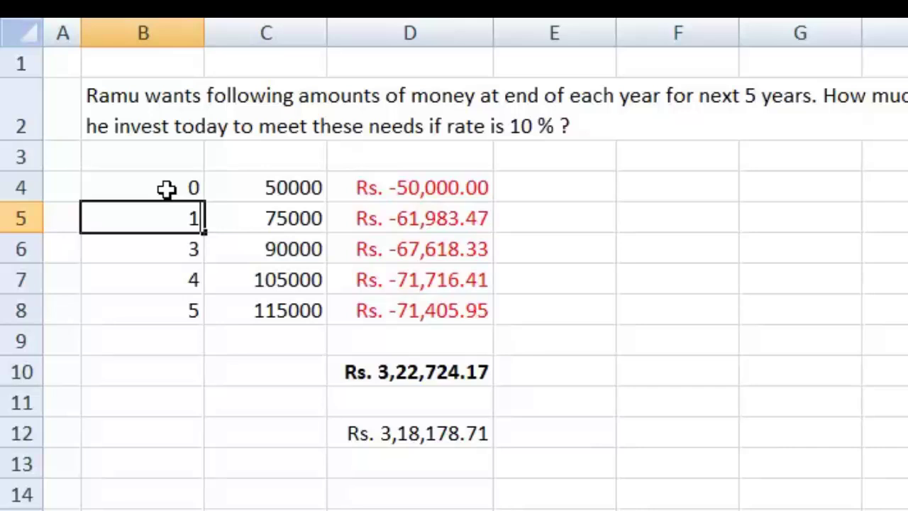
pyautogui.press('Return')
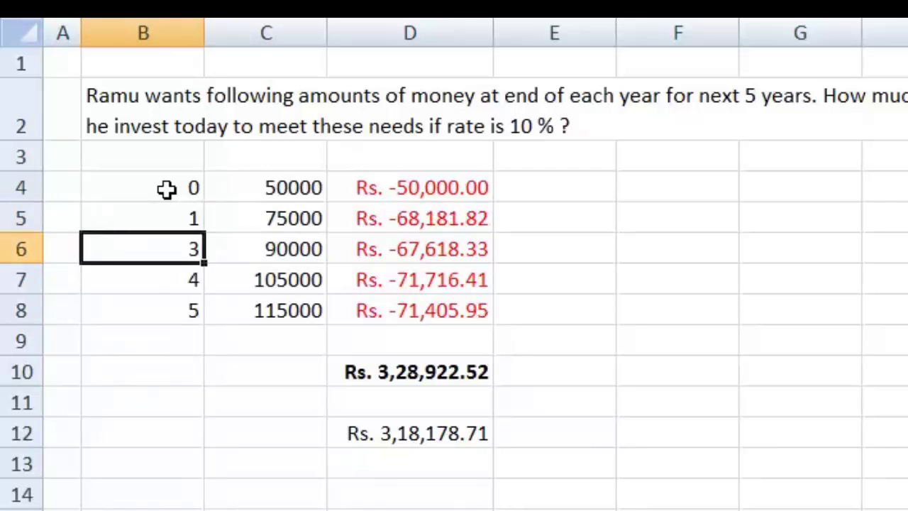
pyautogui.write('2')
pyautogui.press('Return')
pyautogui.write('3')
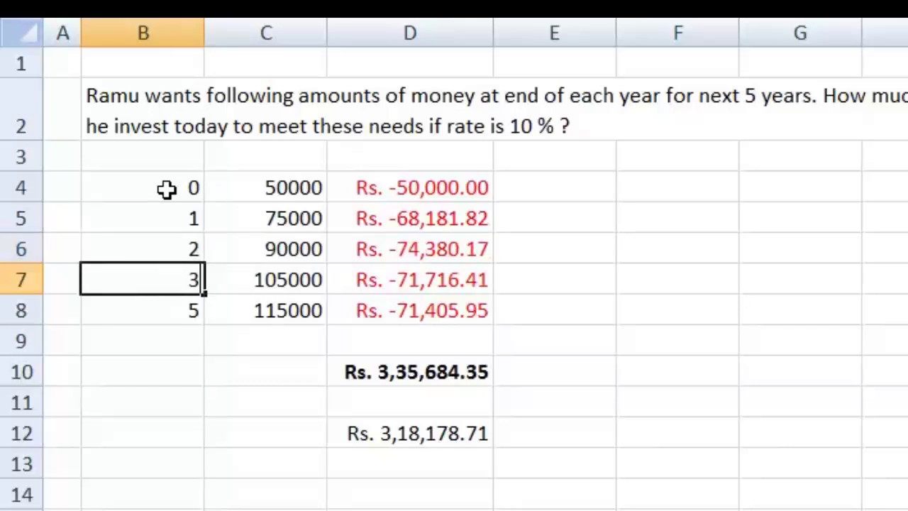
pyautogui.press('Return')
pyautogui.write('4')
pyautogui.press('Return')
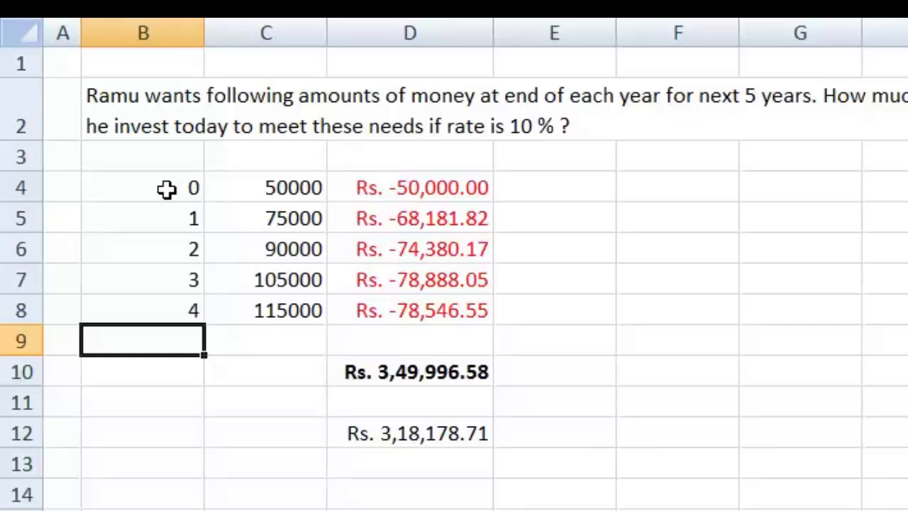
# Compare the first amount in C4 with its present value in D4, and examine the second amount in C5
pyautogui.press('Down')
pyautogui.press('Down')
pyautogui.press('Down')
pyautogui.press('Down')
pyautogui.press('Down')
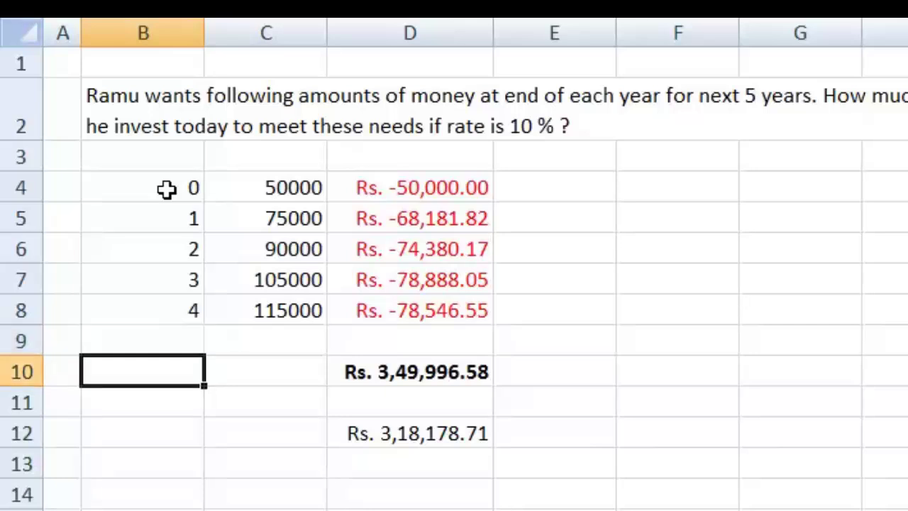
pyautogui.press('Right')
pyautogui.press('Right')
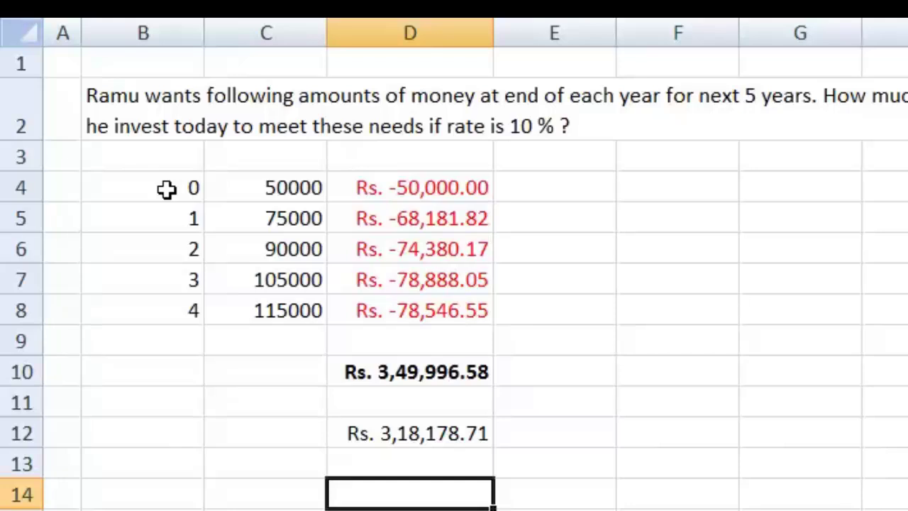
pyautogui.click(283, 178)
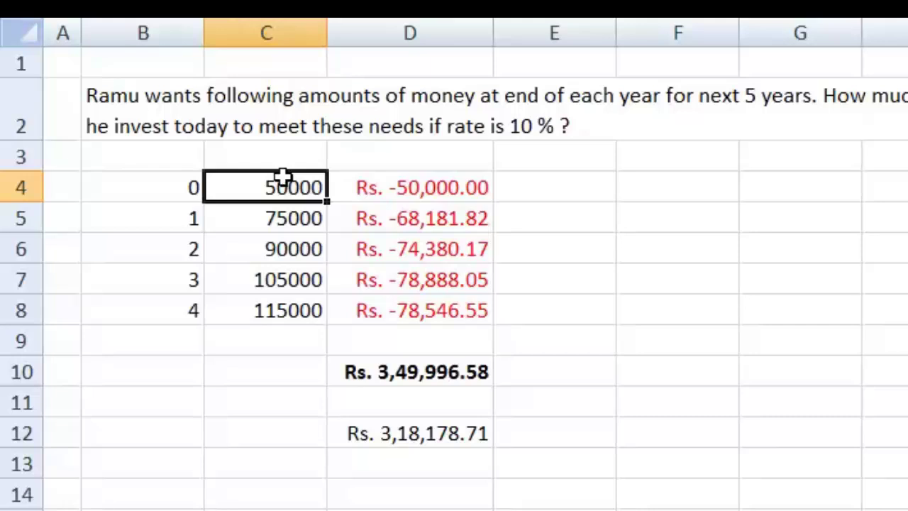
pyautogui.click(398, 182)
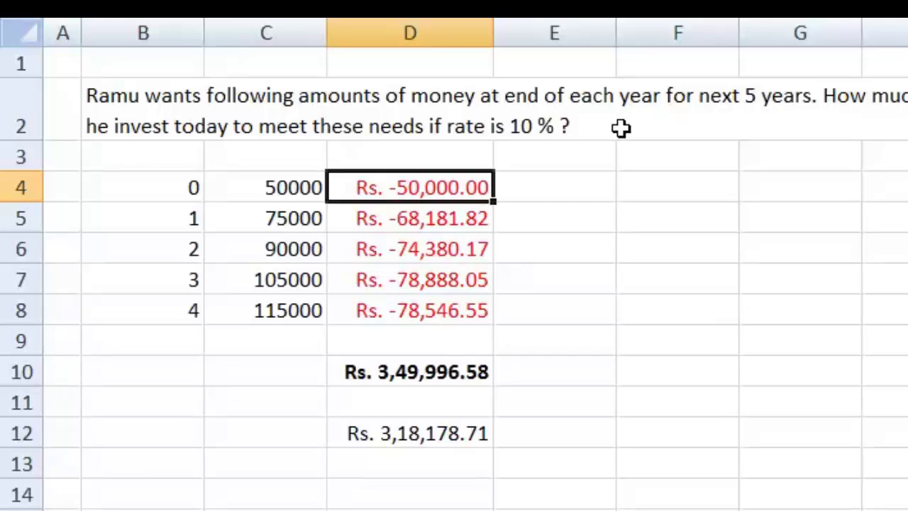
pyautogui.click(286, 221)
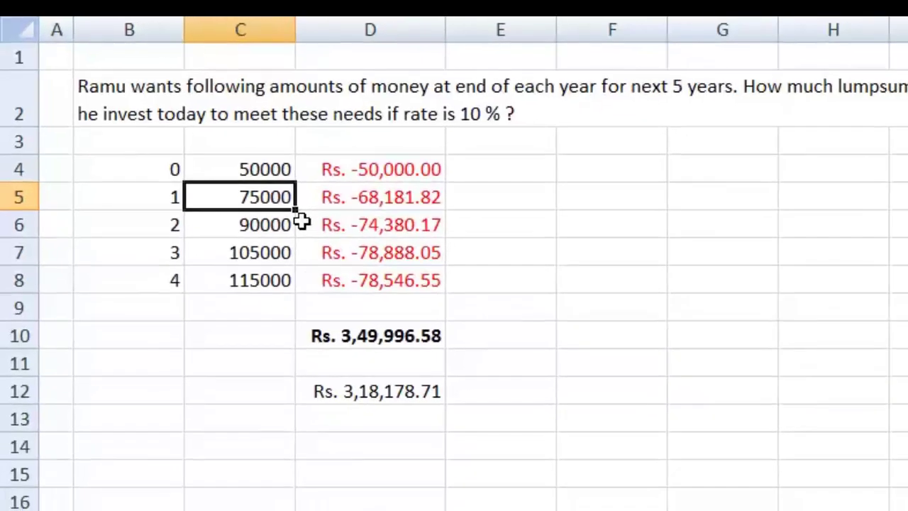
# Enter =NPV(10%,C5:C8) in cell D14 to discount only the amounts for years 1 to 4
pyautogui.click(379, 448)
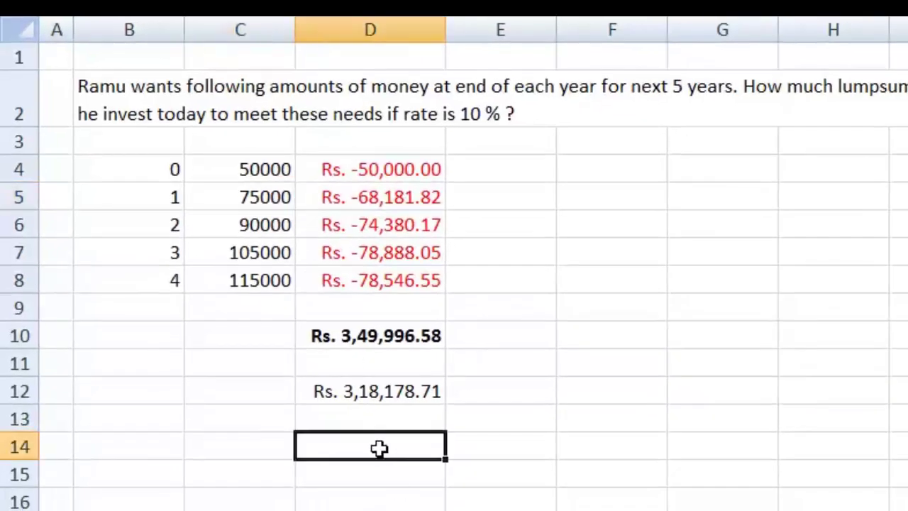
pyautogui.write('=')
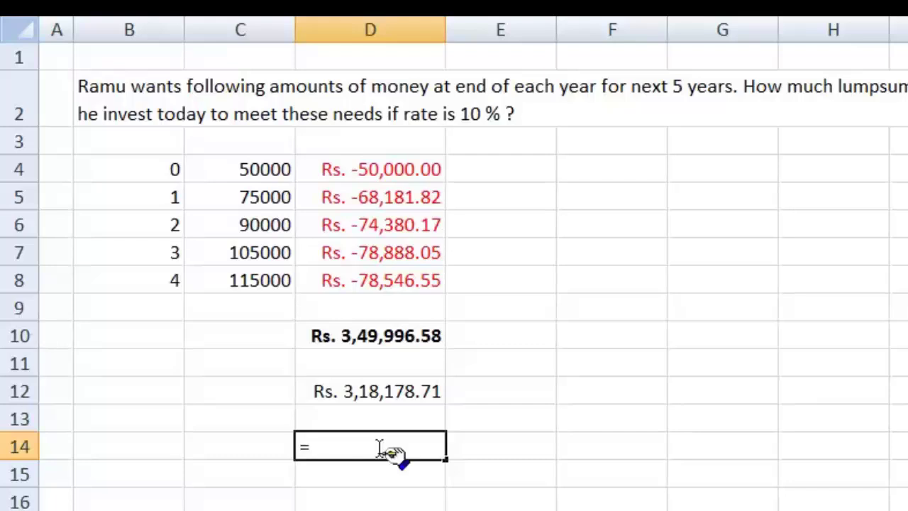
pyautogui.write('npv')
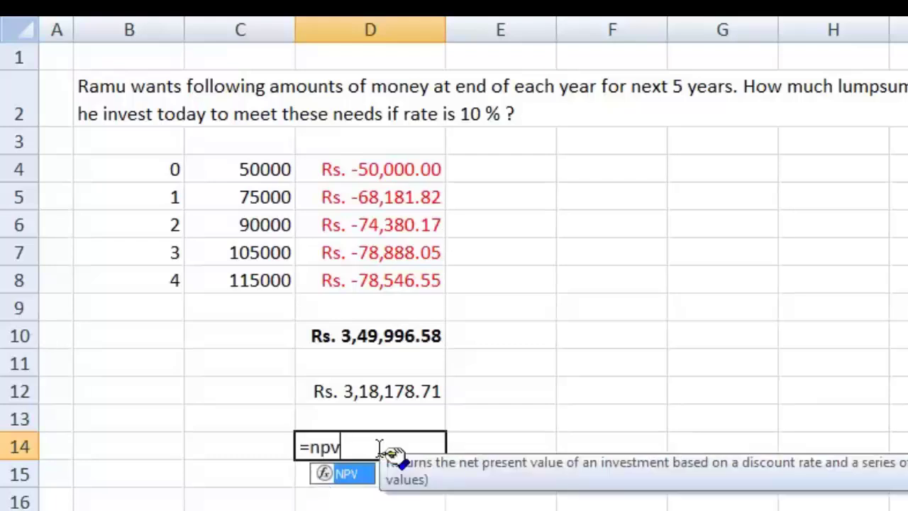
pyautogui.write('(')
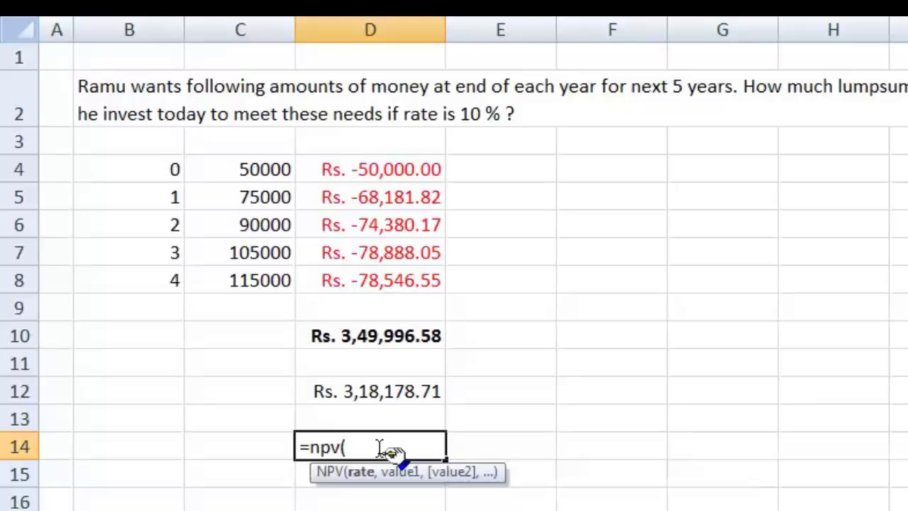
pyautogui.write('10%')
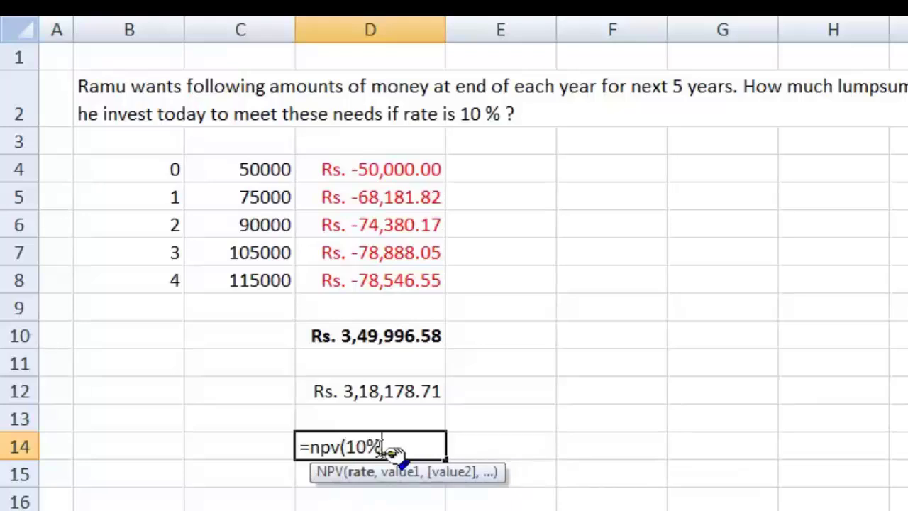
pyautogui.write(',')
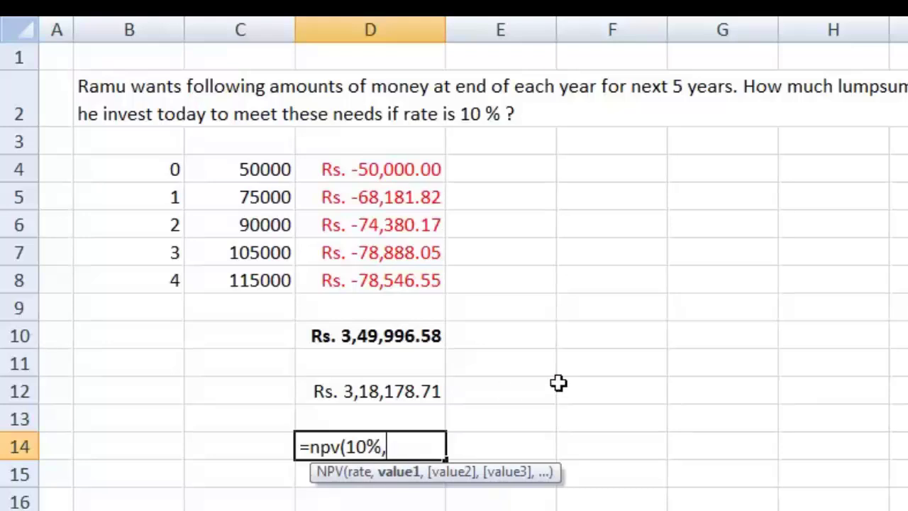
pyautogui.click(257, 197)
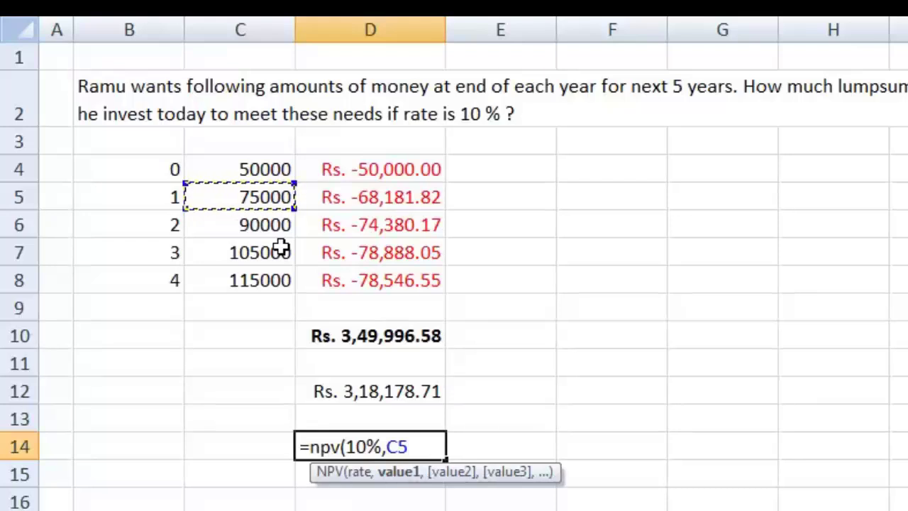
pyautogui.hotkey('shift', 'Down')
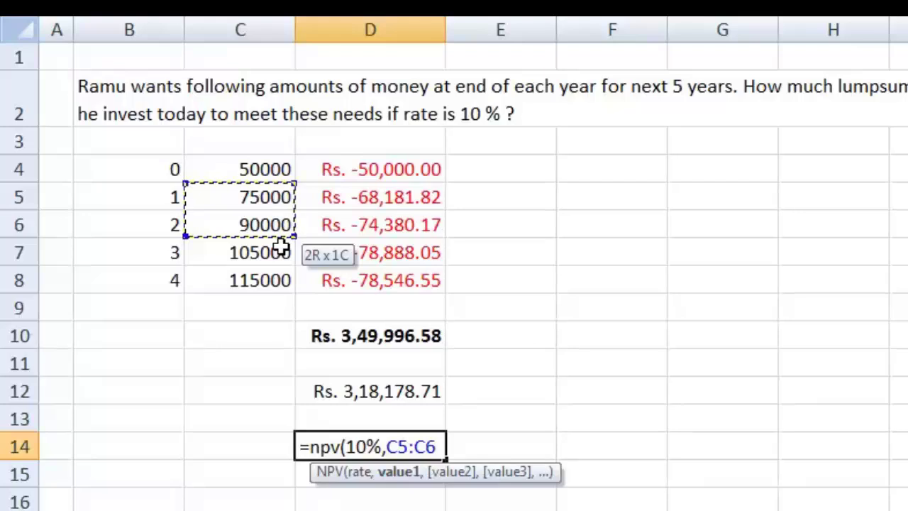
pyautogui.hotkey('shift', 'Down')
pyautogui.hotkey('shift', 'Down')
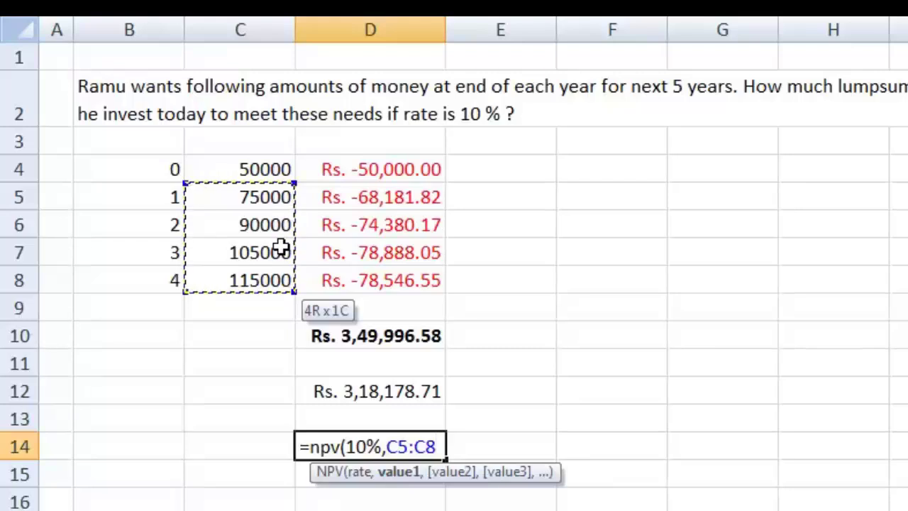
pyautogui.write(')')
pyautogui.press('Return')
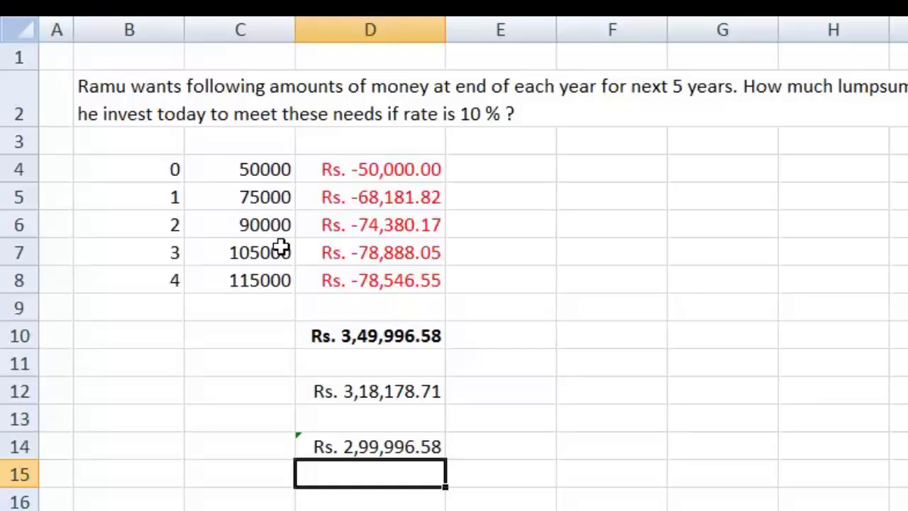
# Add the undiscounted first amount to the net present value with =D14+C4 in cell D15
pyautogui.write('=')
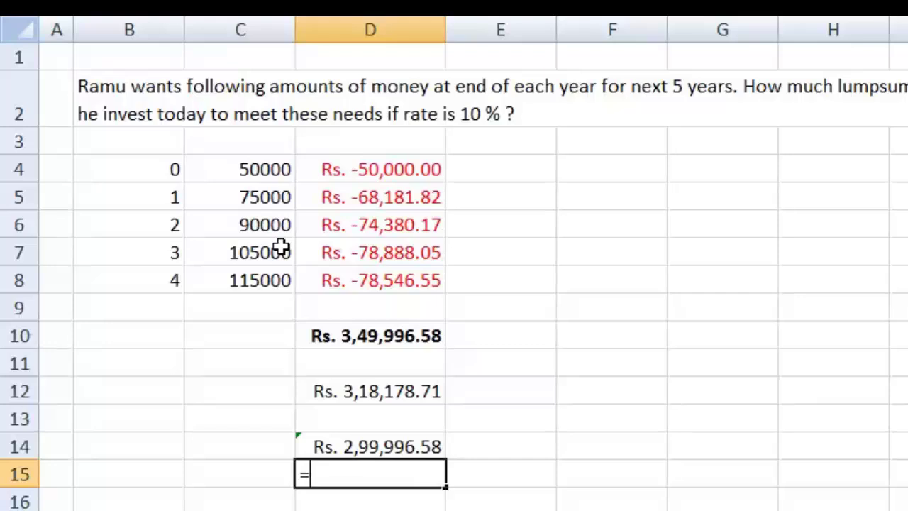
pyautogui.press('Up')
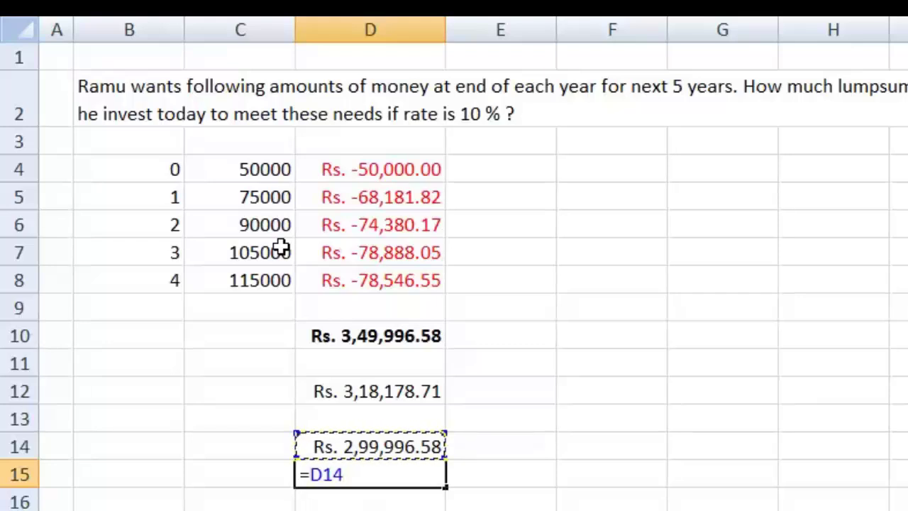
pyautogui.write('+')
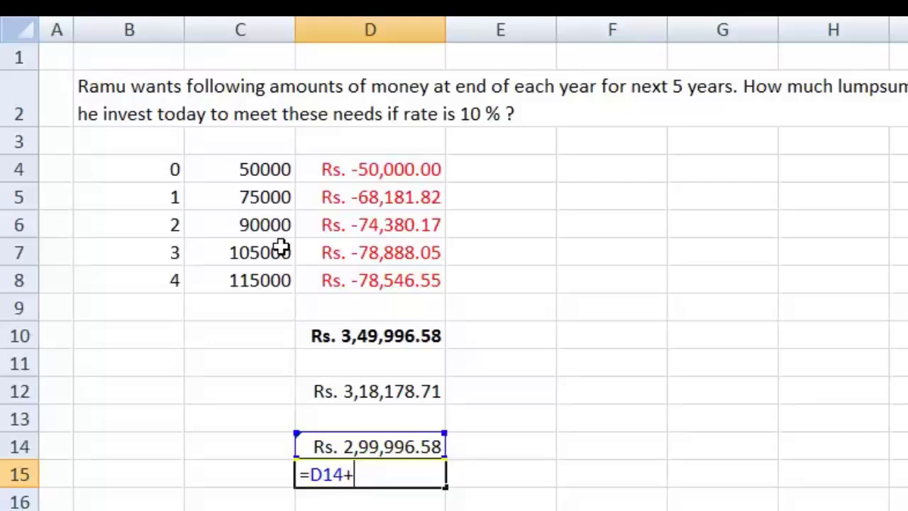
pyautogui.click(238, 171)
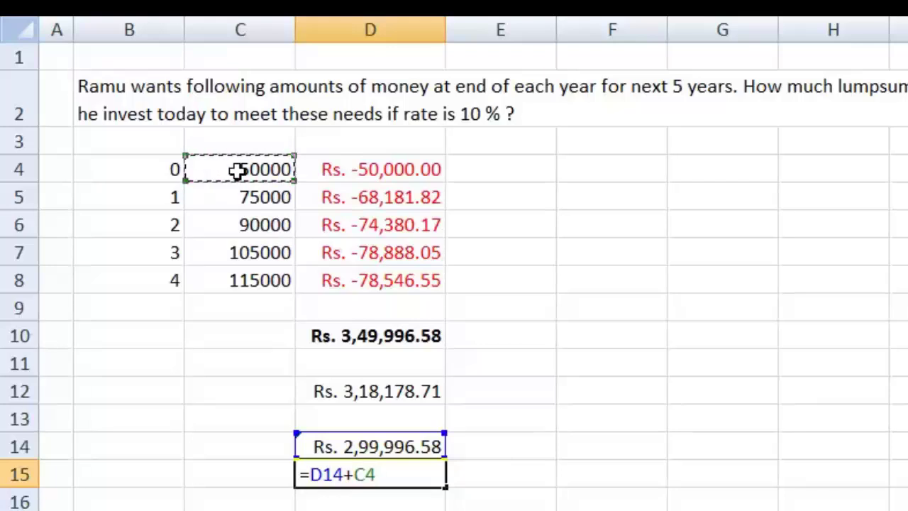
pyautogui.press('Return')
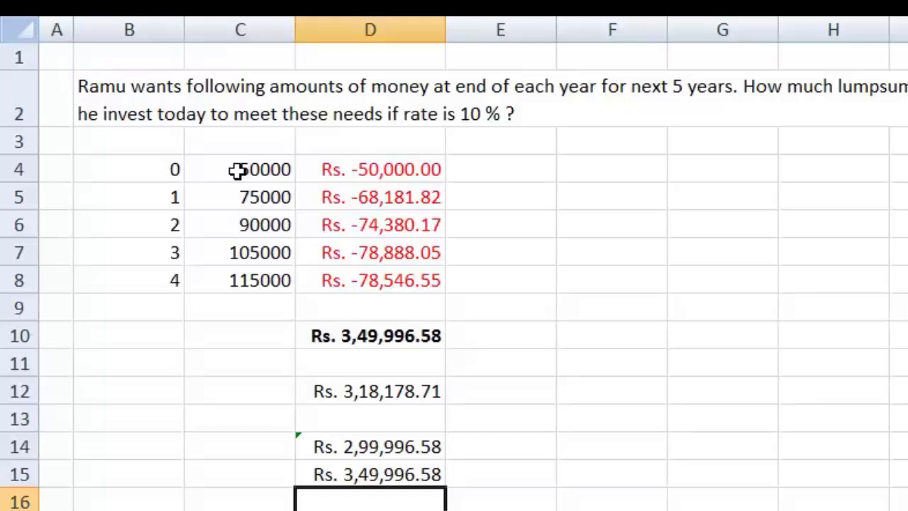